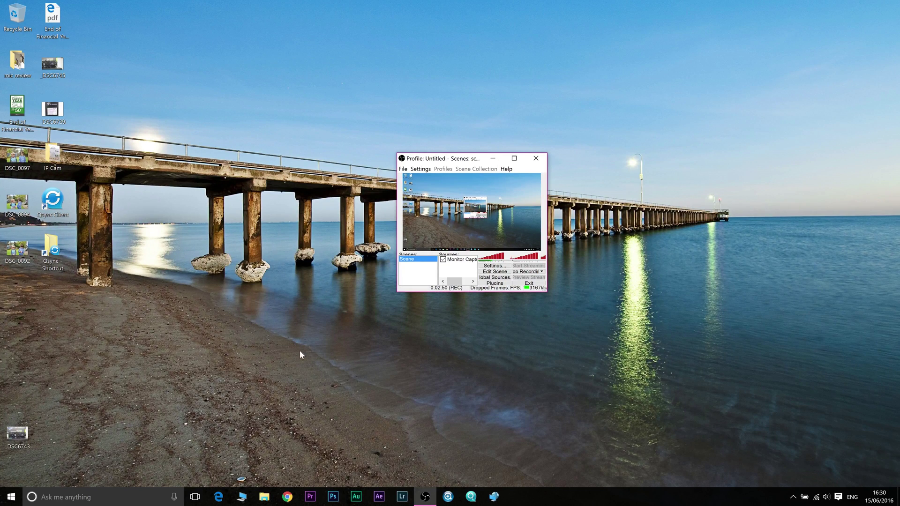
Open a File Explorer window at Quick access, then minimize it
key("super+e")
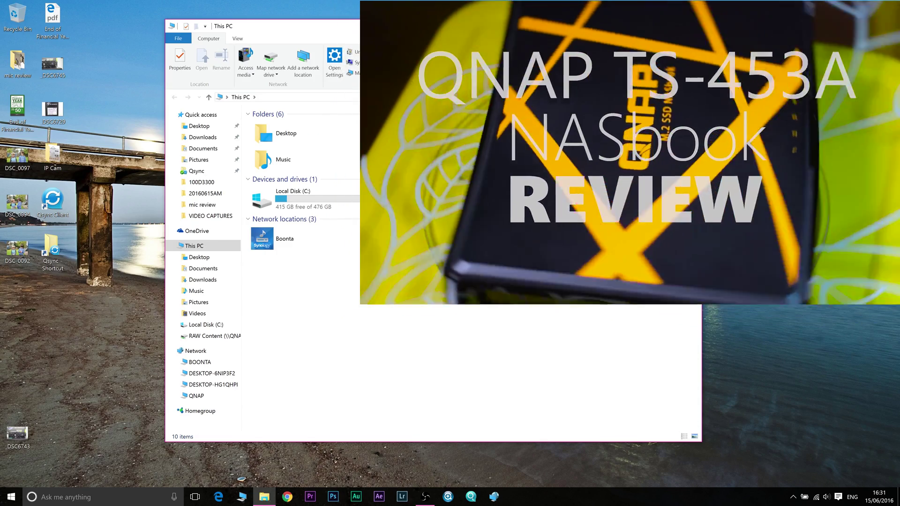
left_click(263, 498)
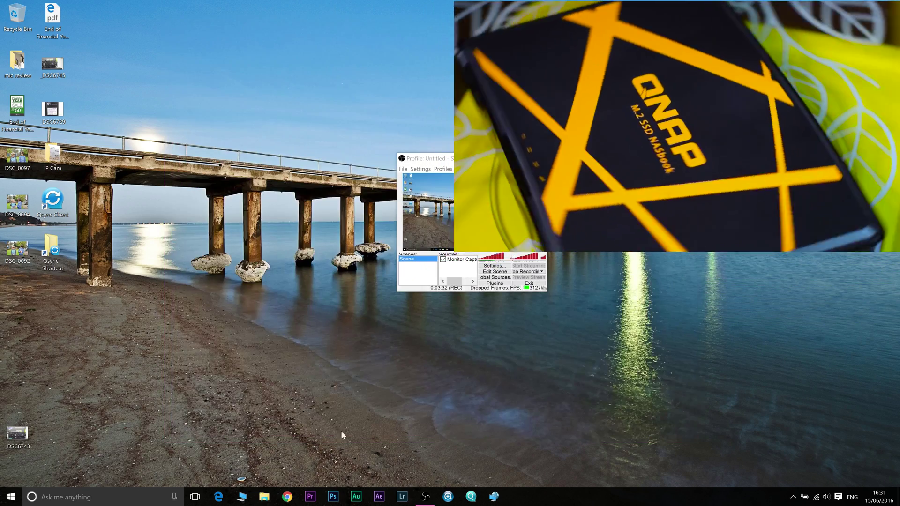
Browse Network in File Explorer and open the QNAP device to list its shared folders
left_click(261, 499)
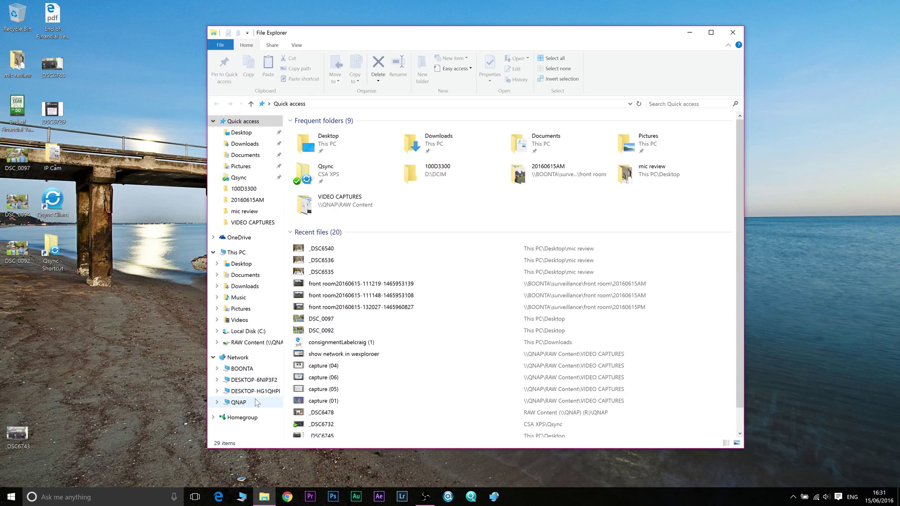
left_click(237, 357)
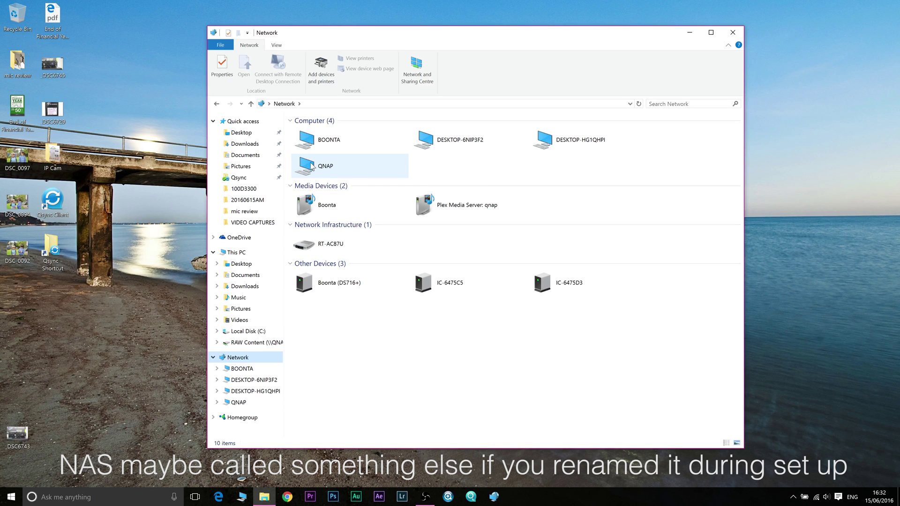
double_click(312, 166)
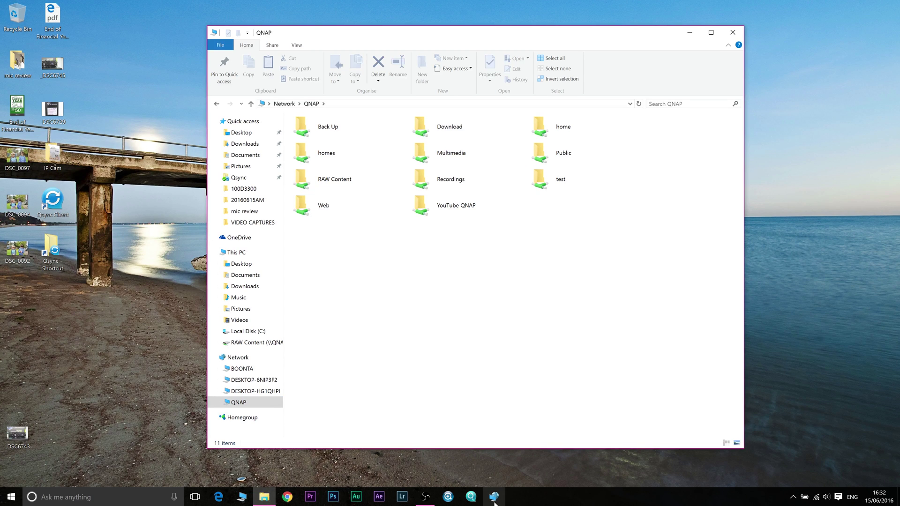
Launch Qfinder Pro to locate the qnap NAS at 192.168.1.34
left_click(472, 497)
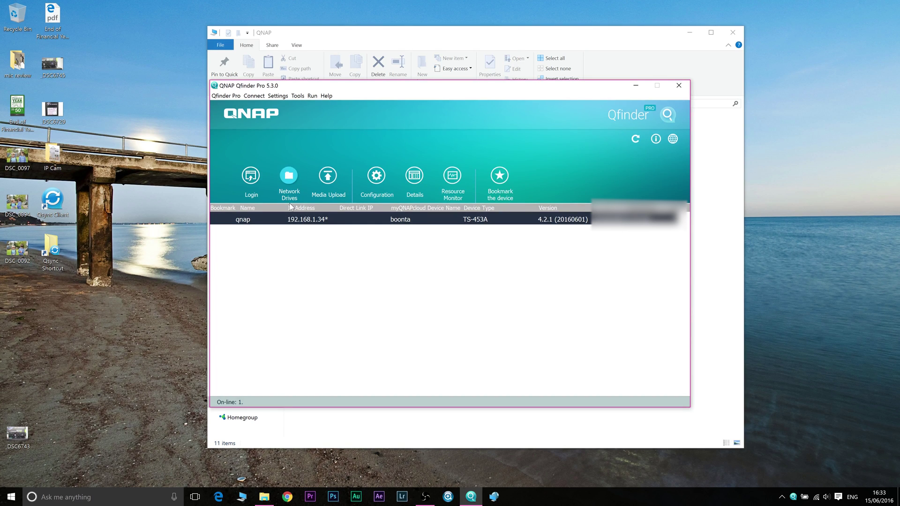
Open the NAS login page at 192.168.1.34:8080 and sign in as admin
mouse_move(294, 223)
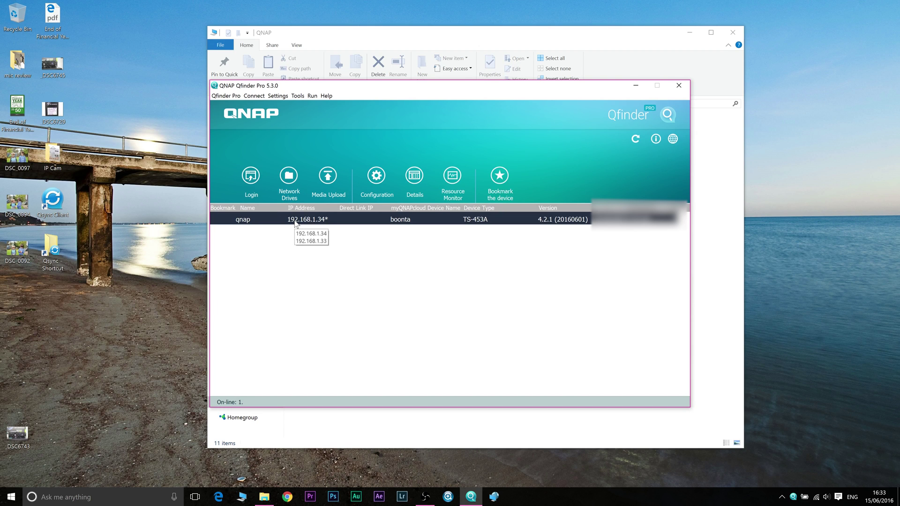
left_click(257, 179)
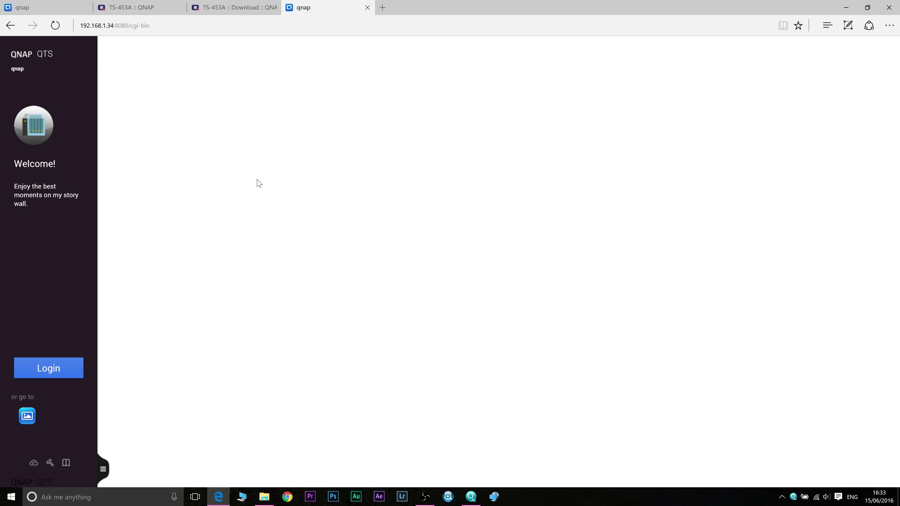
left_click(75, 369)
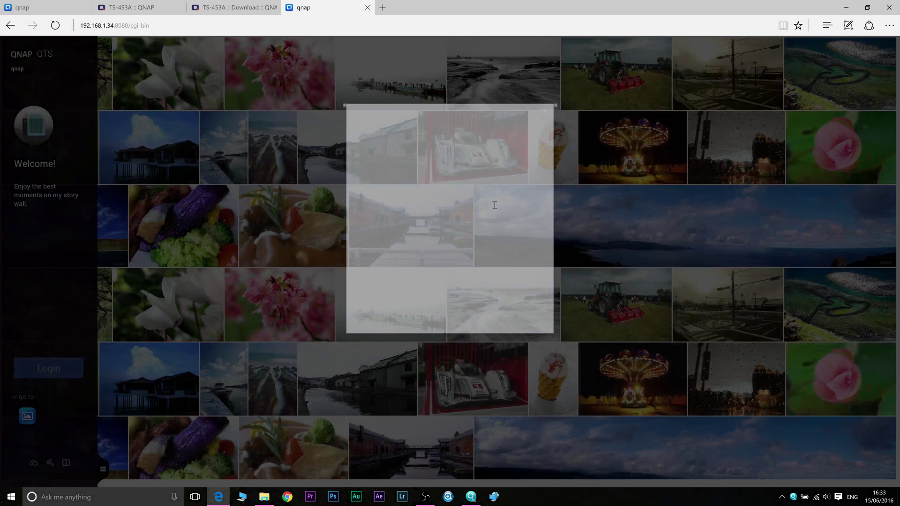
left_click(450, 279)
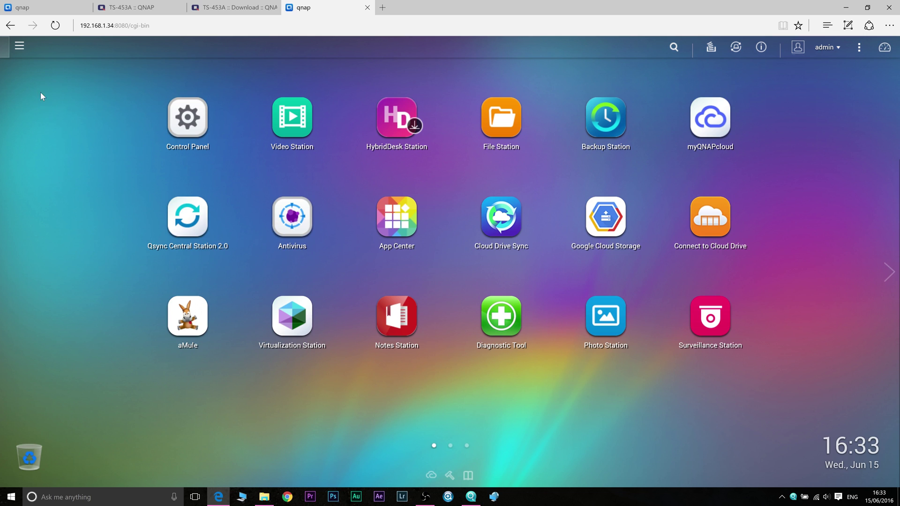
Launch File Station from the QTS main menu
left_click(19, 45)
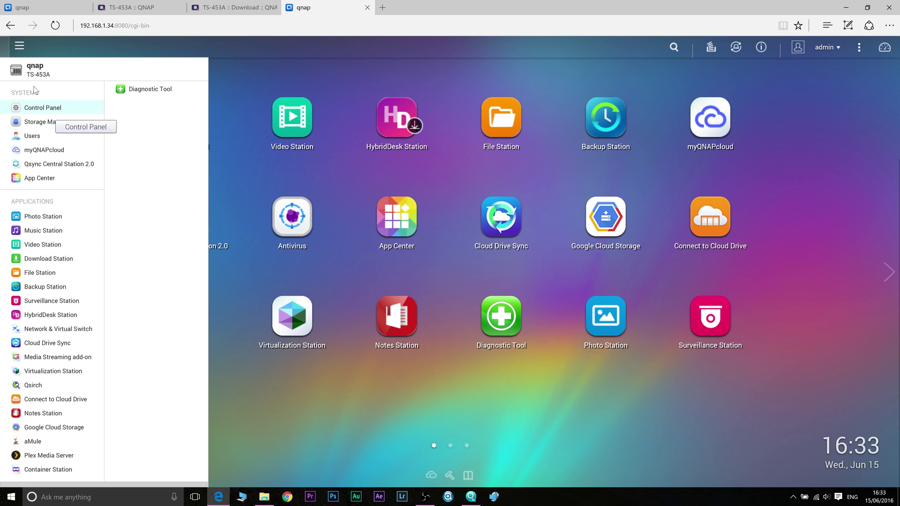
left_click(20, 48)
left_click(19, 49)
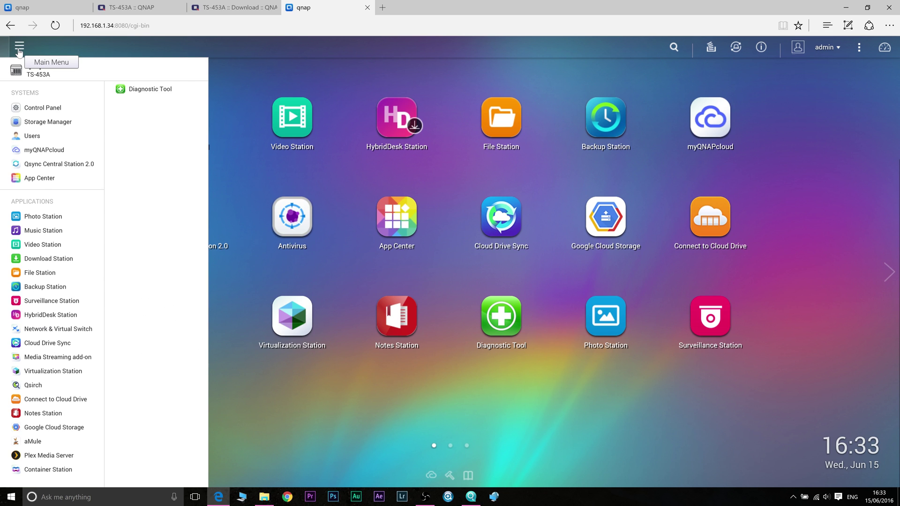
left_click(59, 277)
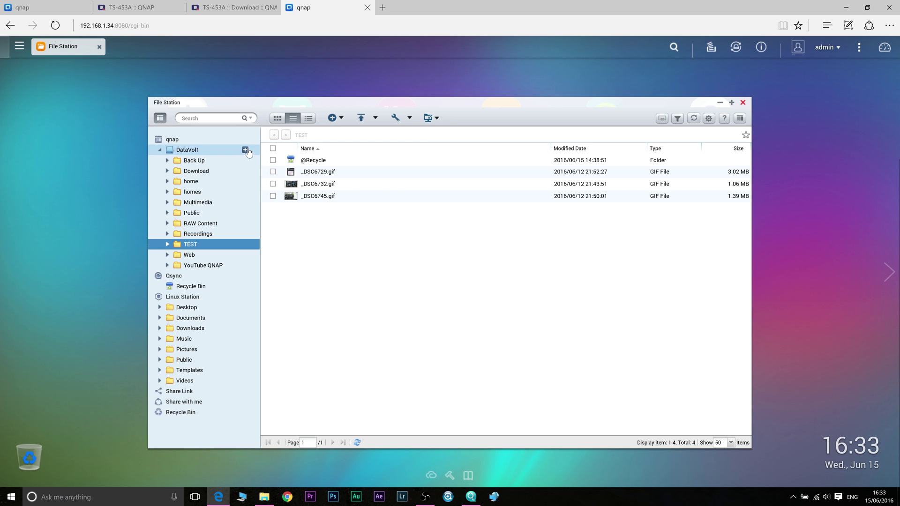
Create a shared folder named 'new folder' on DataVol1
left_click(245, 150)
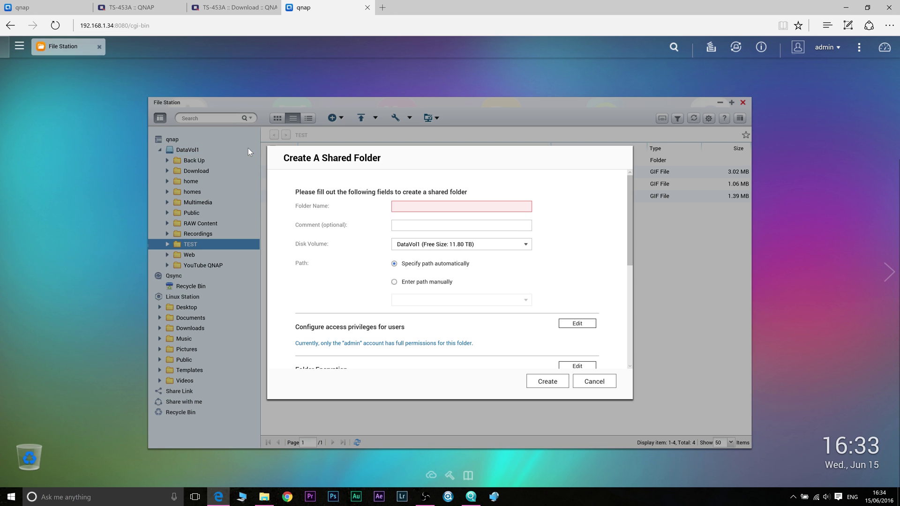
type("new folder")
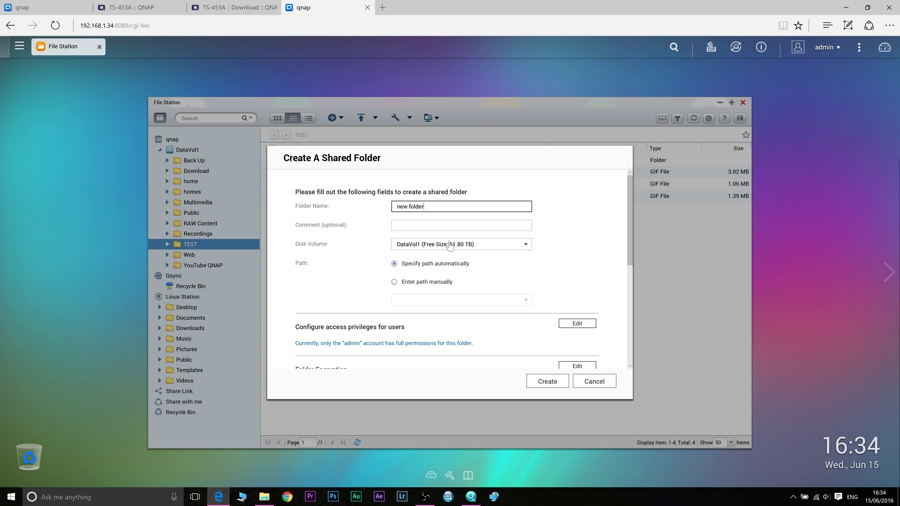
scroll(515, 300, "down", 3)
left_click(551, 380)
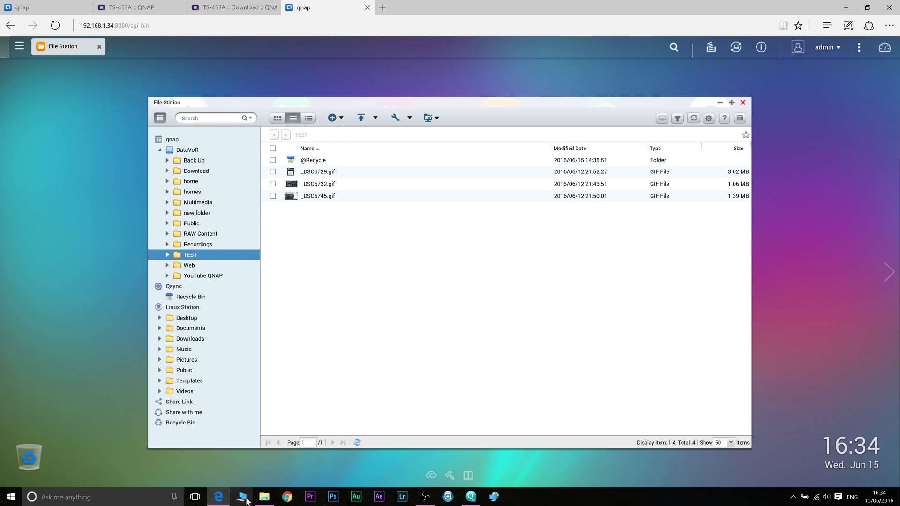
left_click(242, 496)
left_click(261, 425)
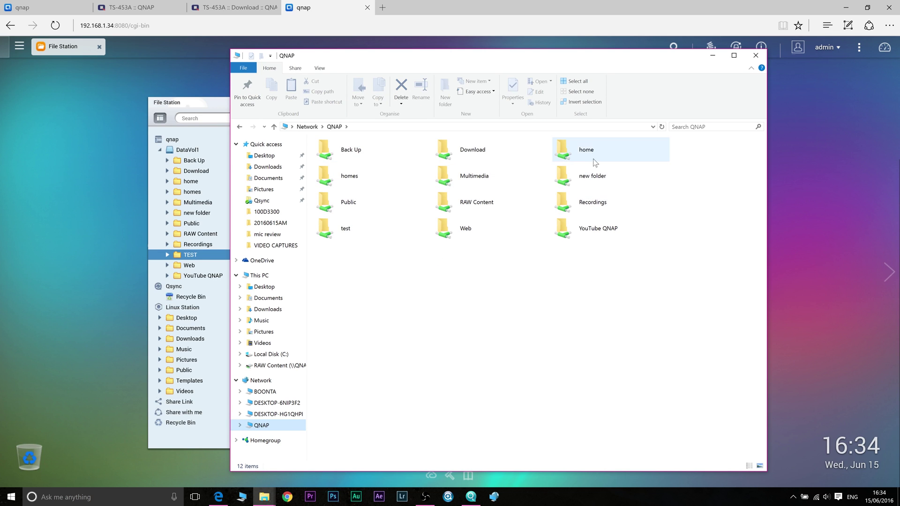
left_click(586, 181)
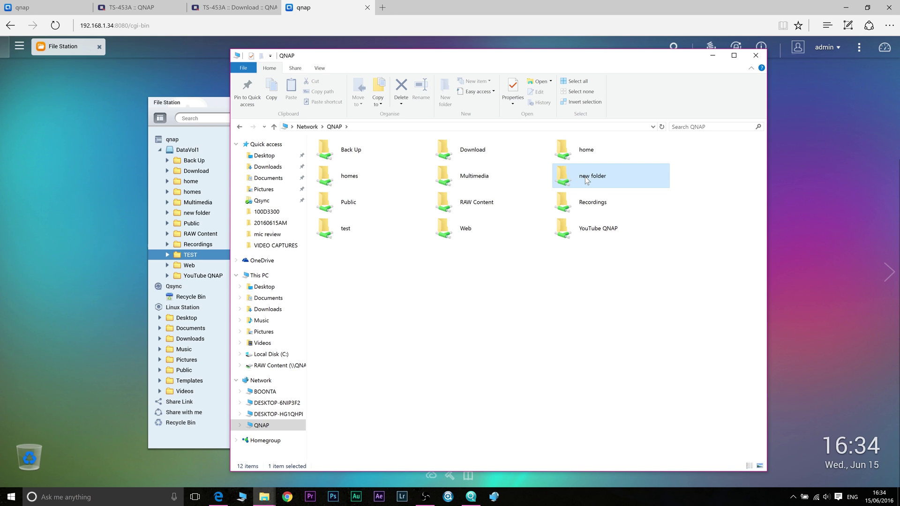
double_click(587, 181)
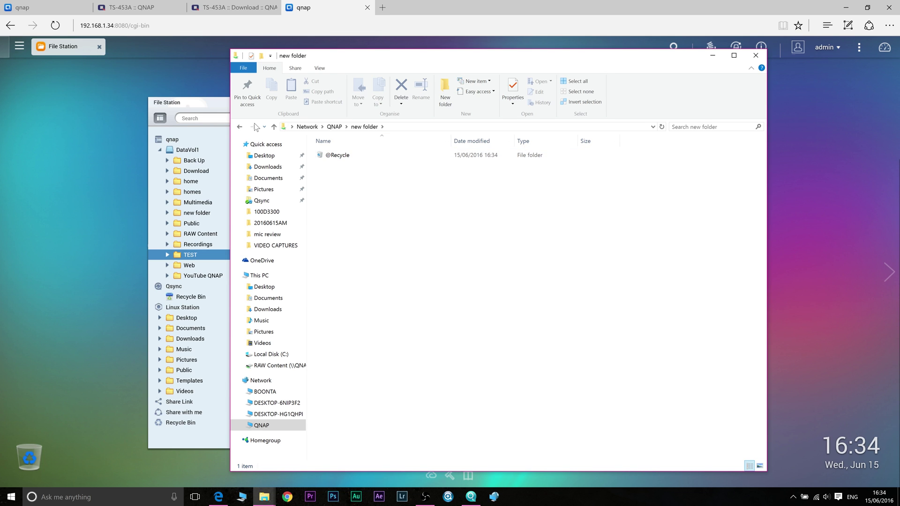
left_click(239, 127)
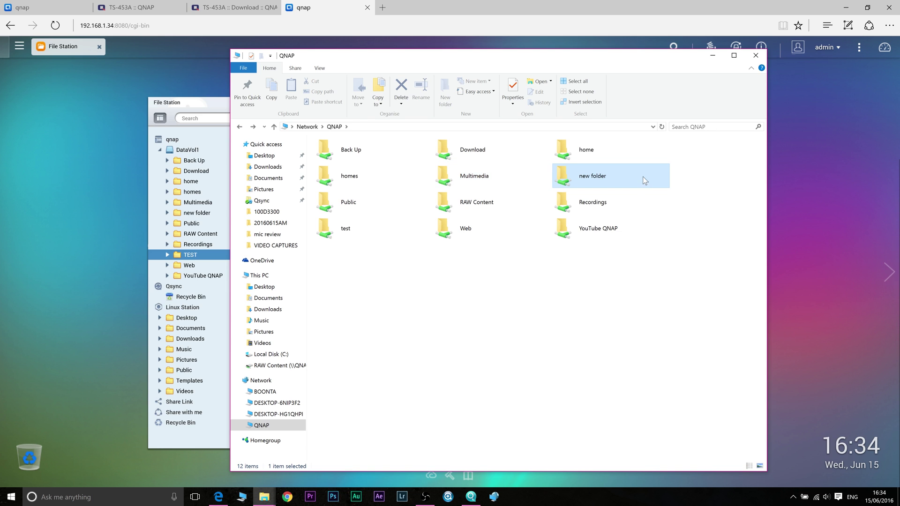
left_click(713, 56)
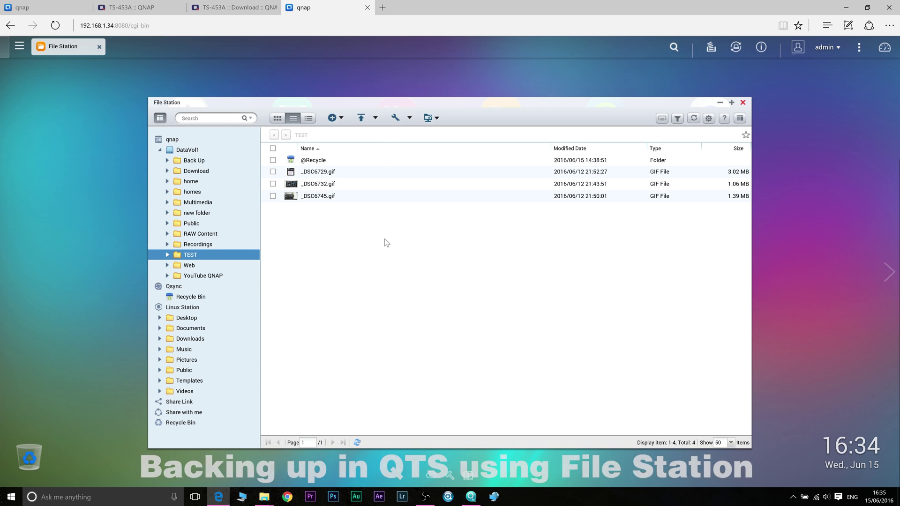
Upload DSC_0092.jpg into the TEST folder, skipping same-name files
left_click_drag(335, 197, 287, 227)
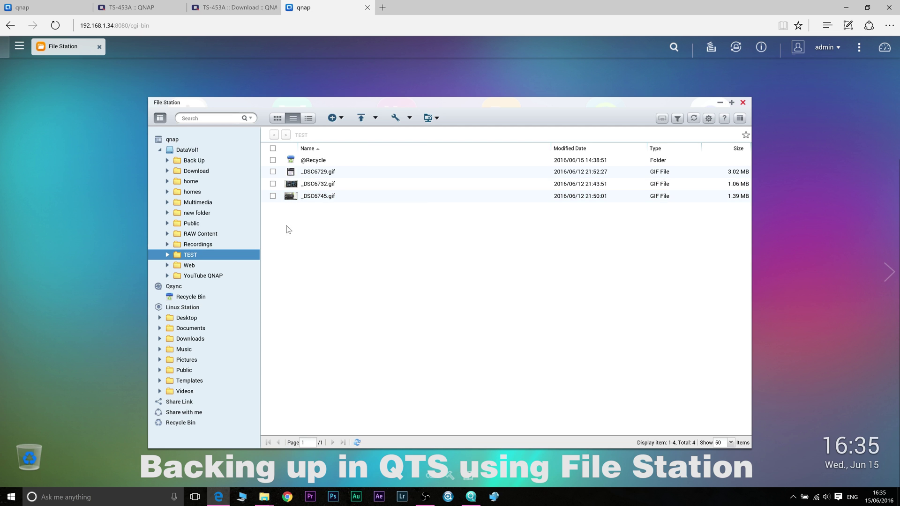
left_click(375, 117)
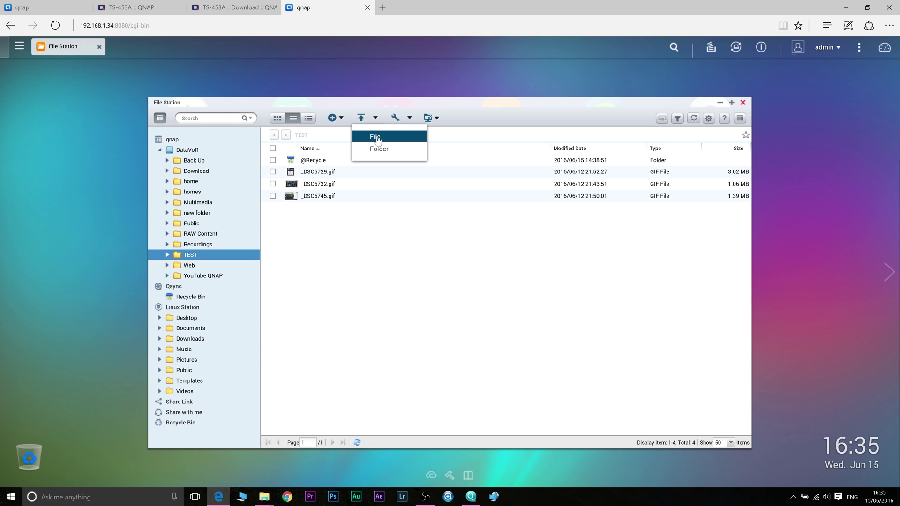
left_click(377, 138)
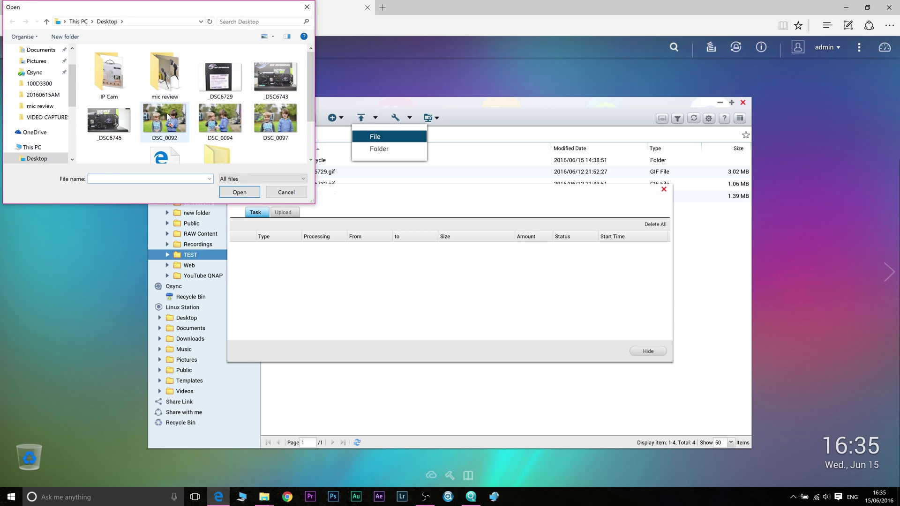
left_click(168, 117)
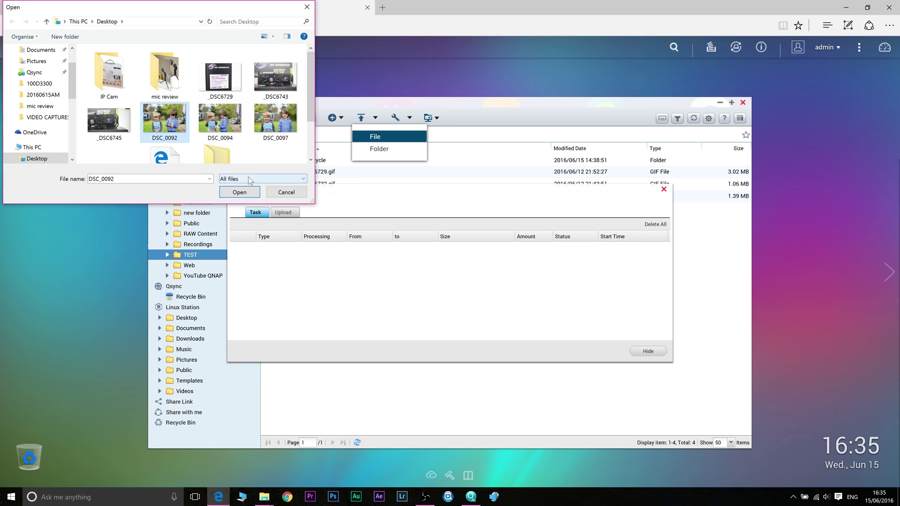
left_click(237, 193)
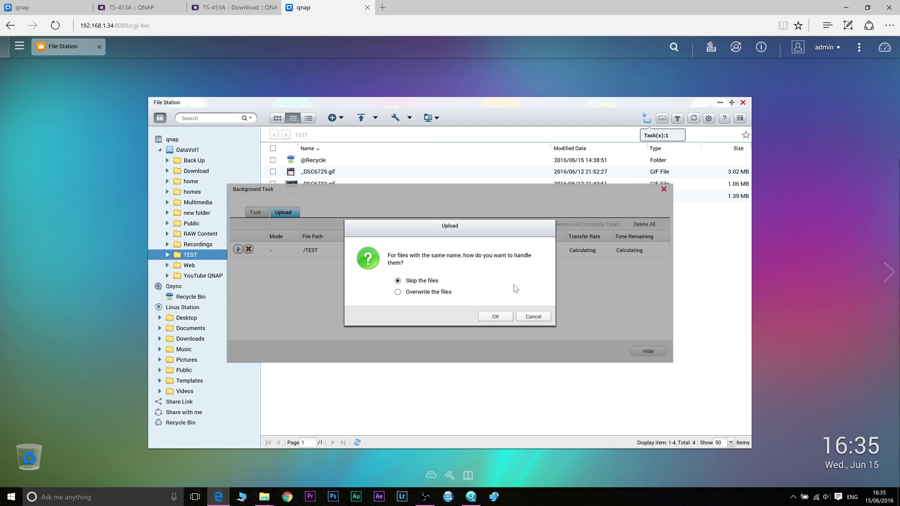
left_click(497, 318)
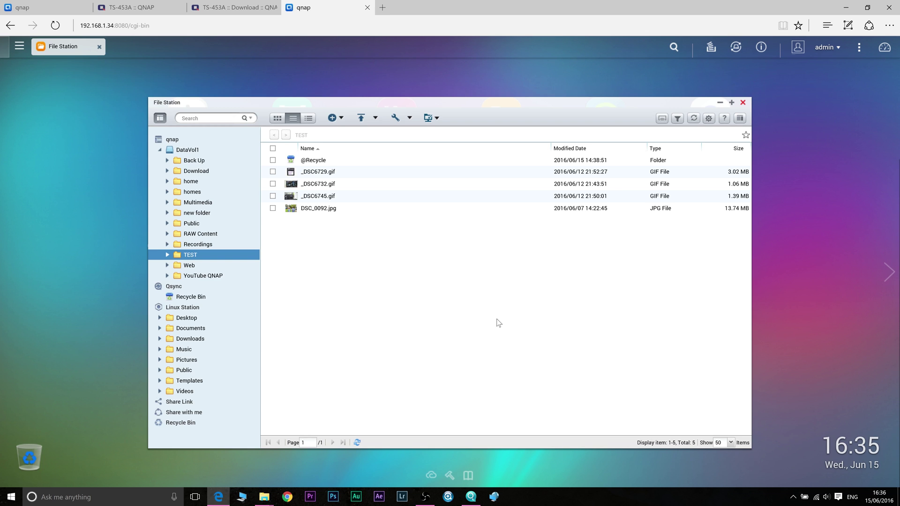
View the actions for _DSC6745.gif, then minimize the Edge browser
right_click(345, 203)
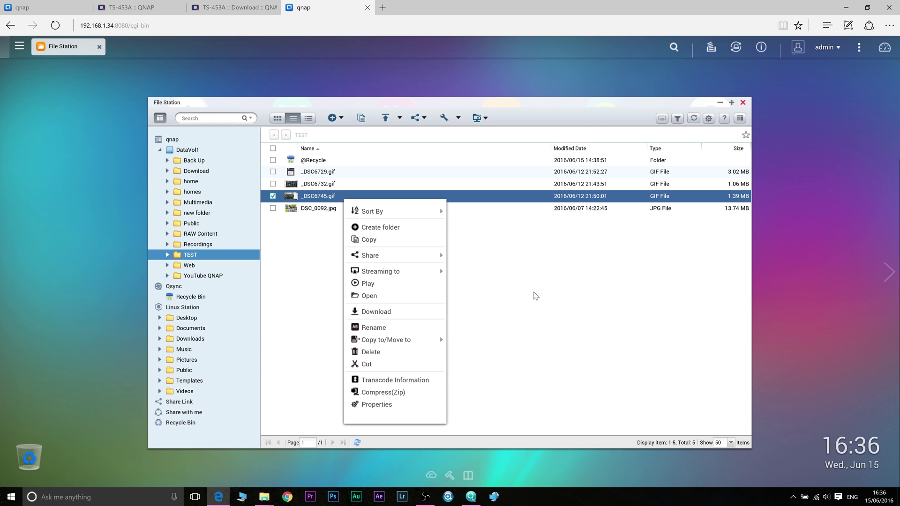
left_click(846, 9)
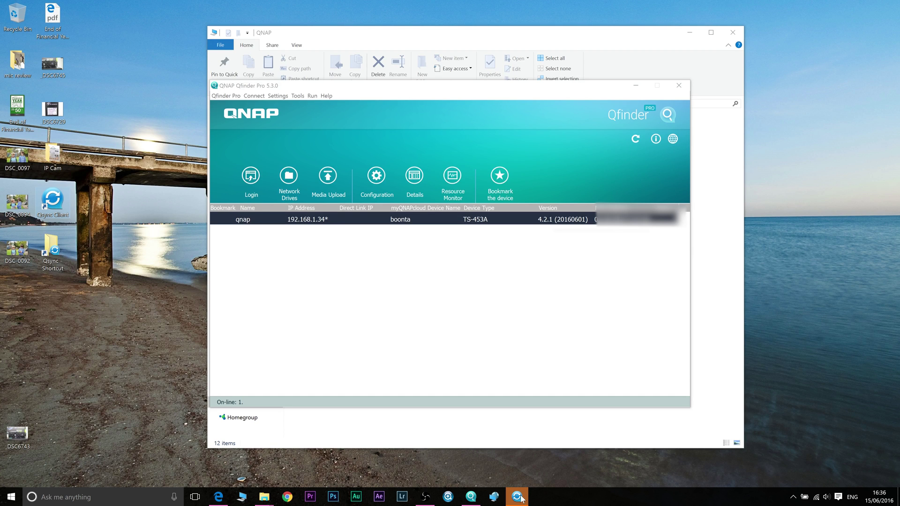
Bring up the Qsync client's Link Status window showing all files up to date
left_click(517, 497)
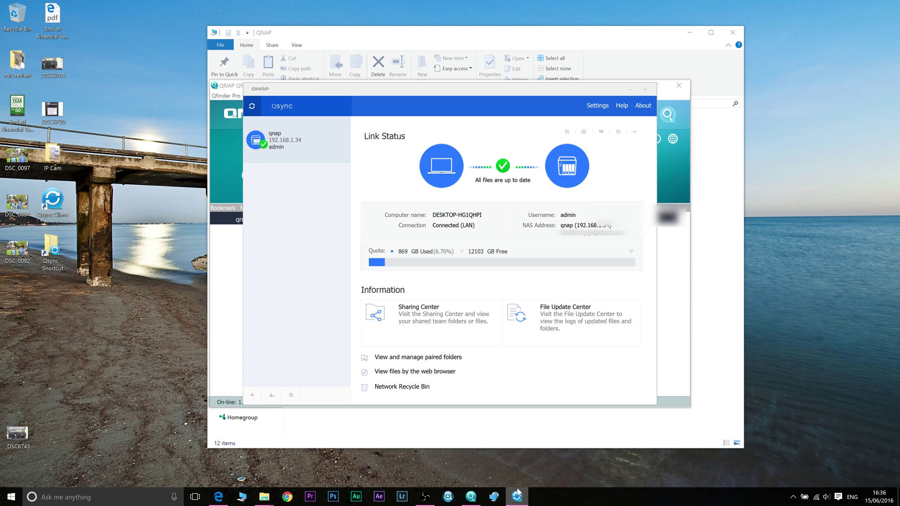
Close the Qsync client window, returning to Qfinder Pro
left_click(645, 89)
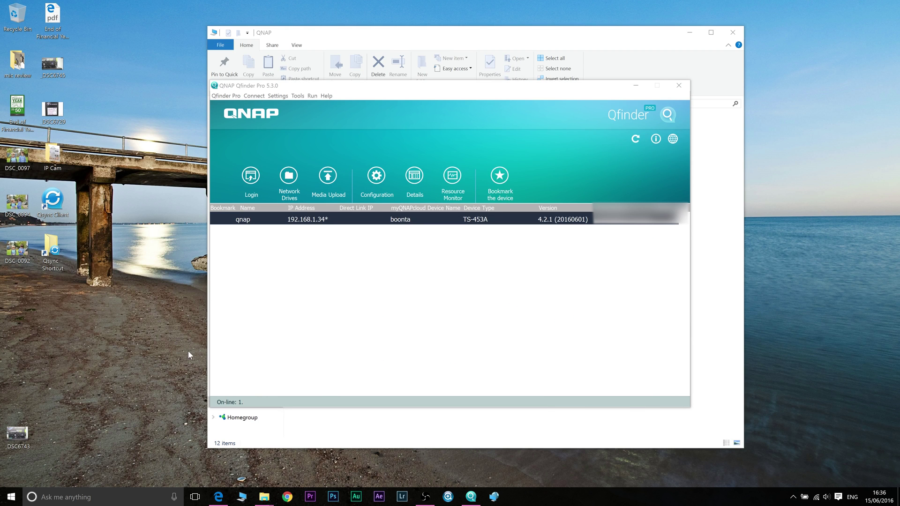
Open the local Qsync folder and move _DSC6729 from the desktop into it and back out
double_click(53, 248)
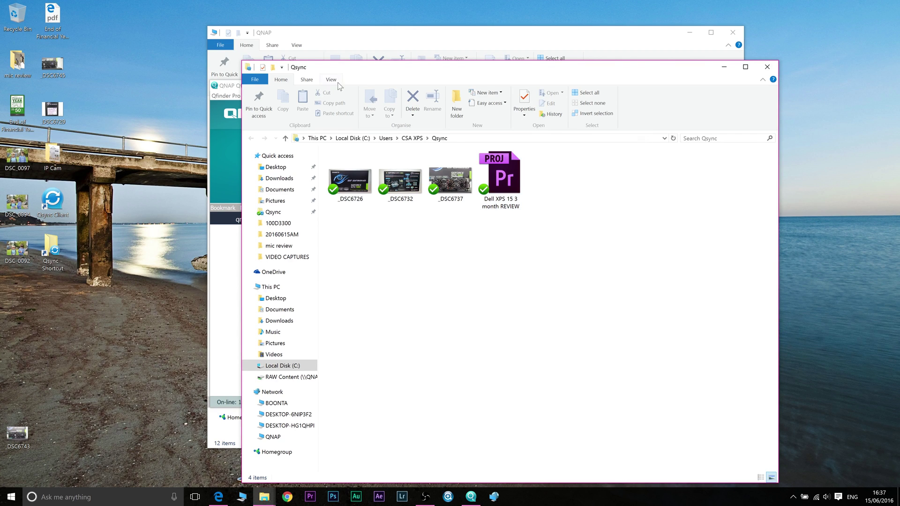
left_click(274, 214)
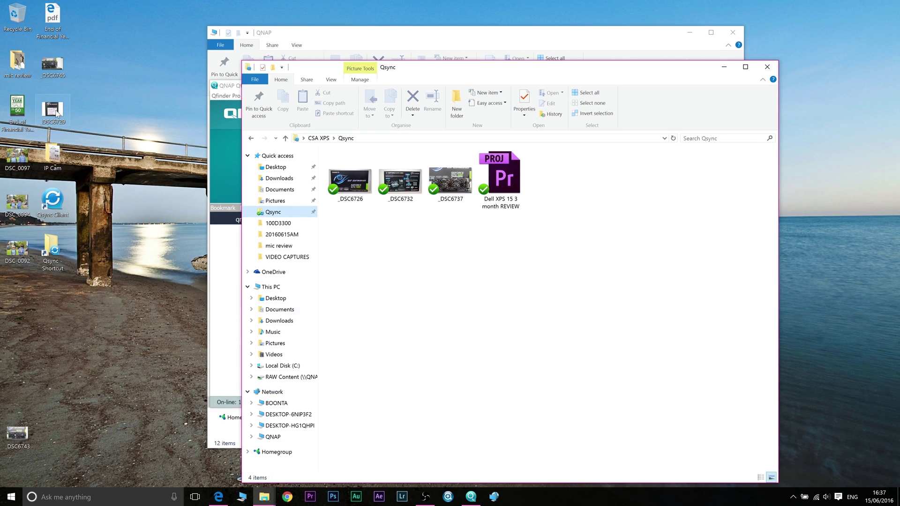
left_click_drag(52, 109, 458, 302)
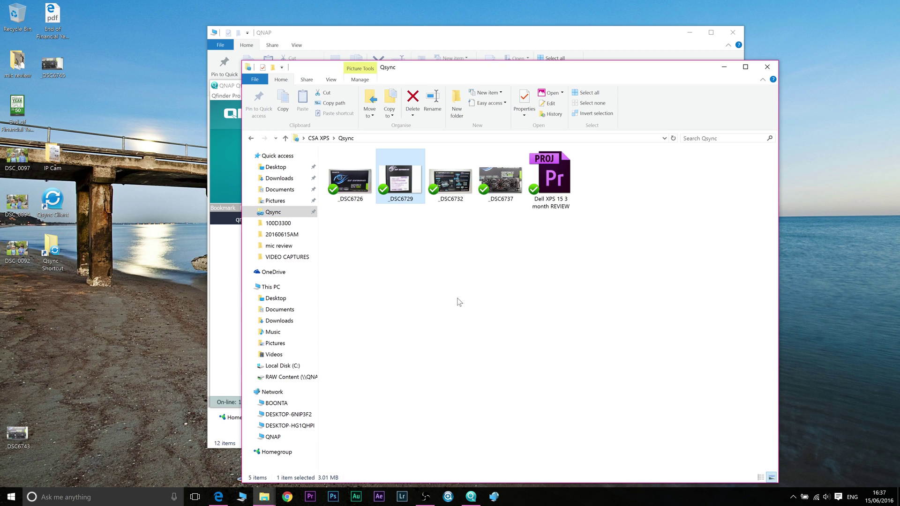
left_click_drag(401, 180, 139, 263)
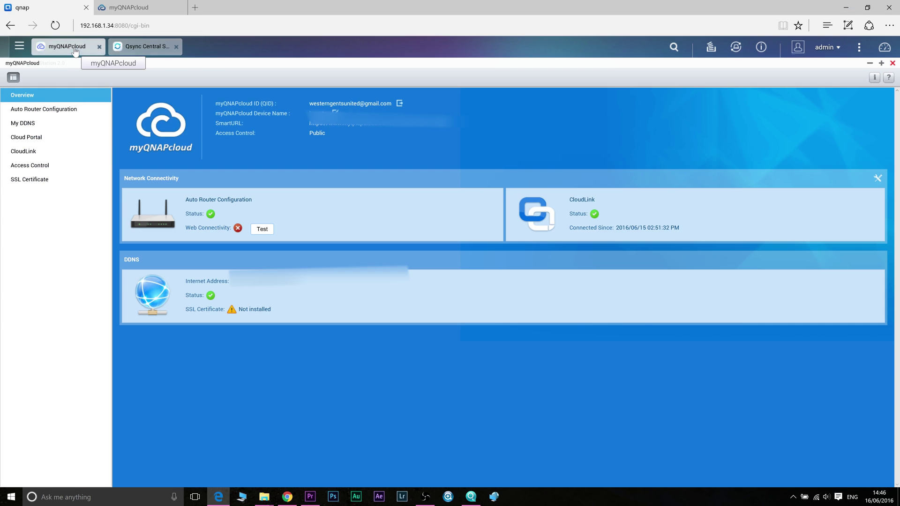
On the myQNAPcloud website, open the account sign-up page
left_click(129, 7)
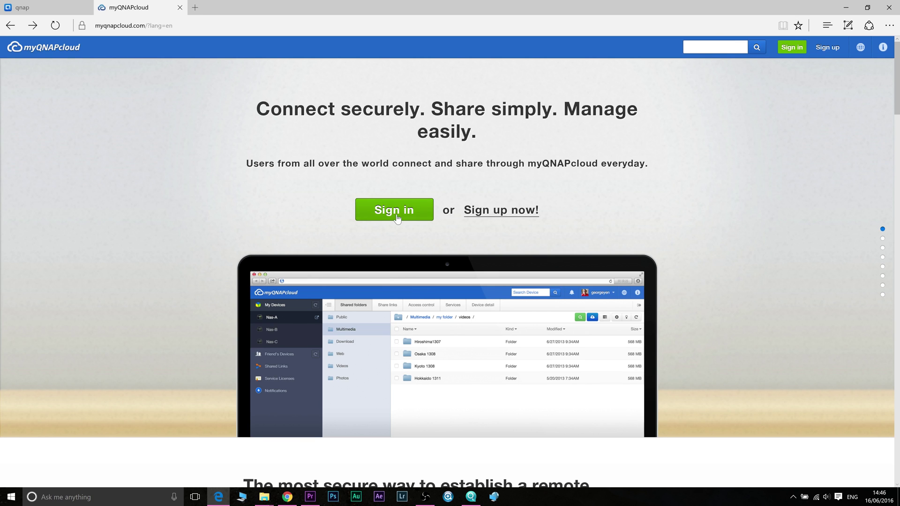
left_click_drag(143, 25, 112, 31)
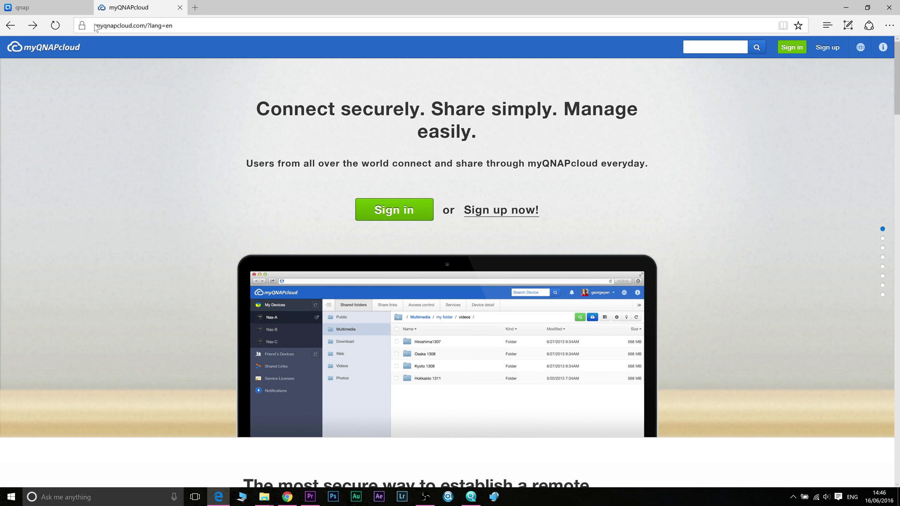
left_click(124, 28)
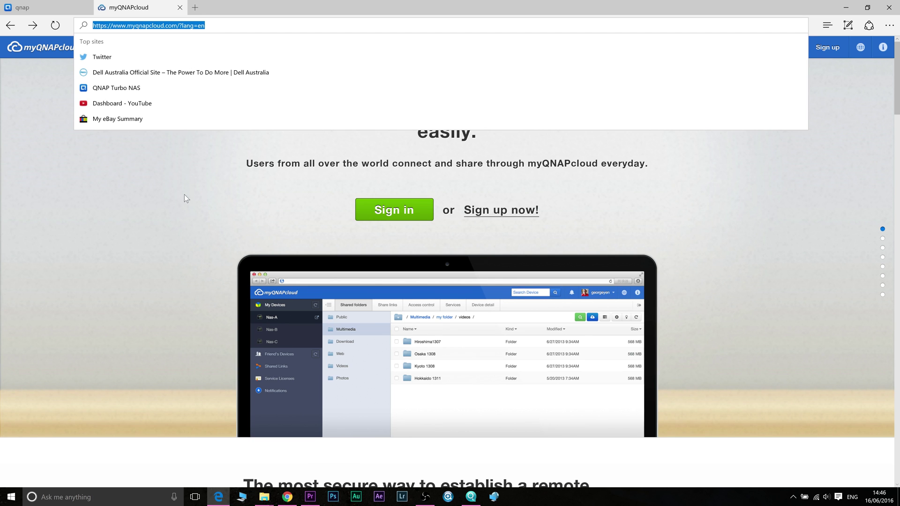
left_click(184, 202)
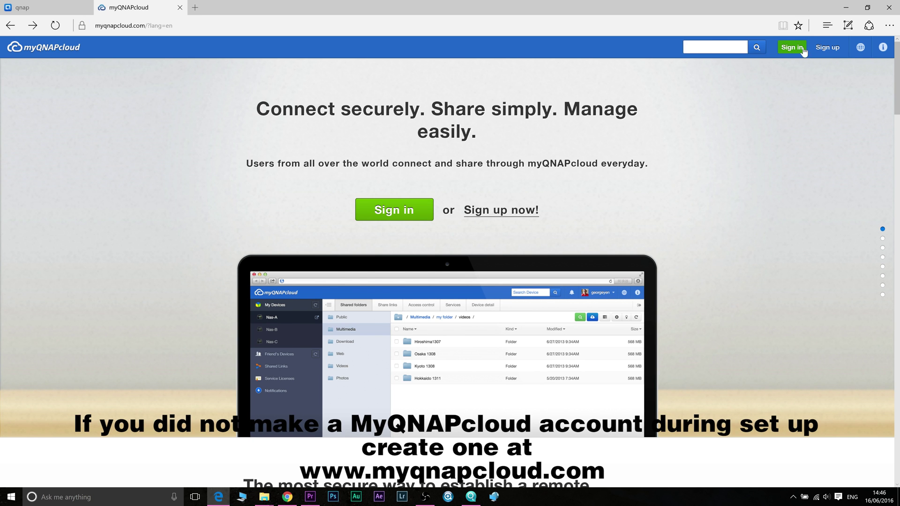
left_click(819, 52)
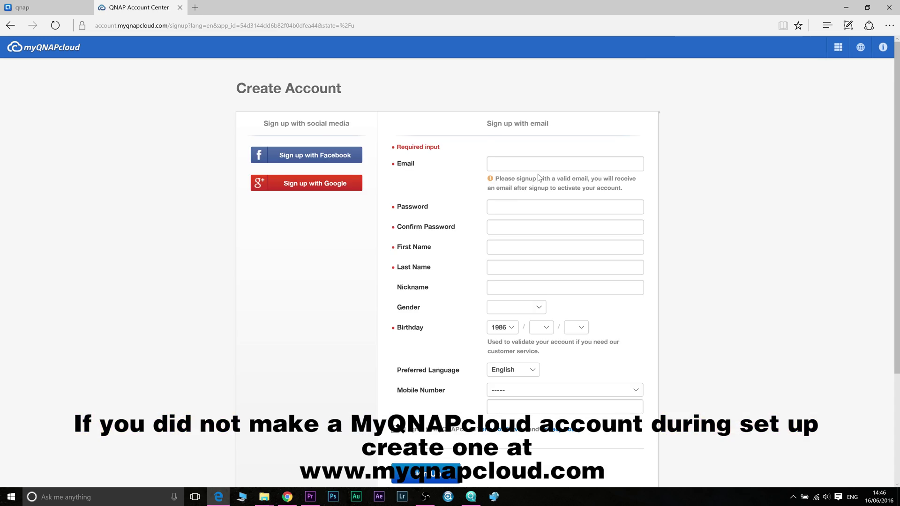
Back on the NAS's myQNAPcloud overview, copy the SmartURL to the clipboard
scroll(557, 169, "down", 1)
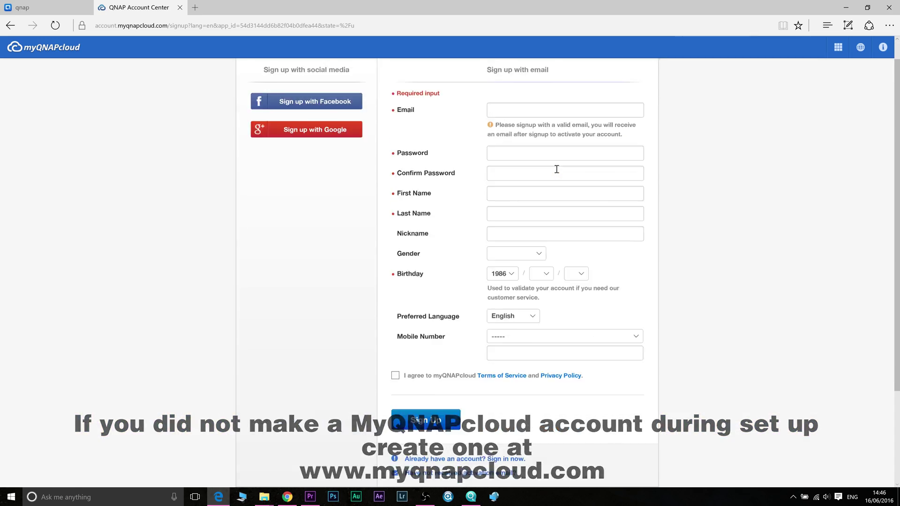
scroll(556, 169, "up", 1)
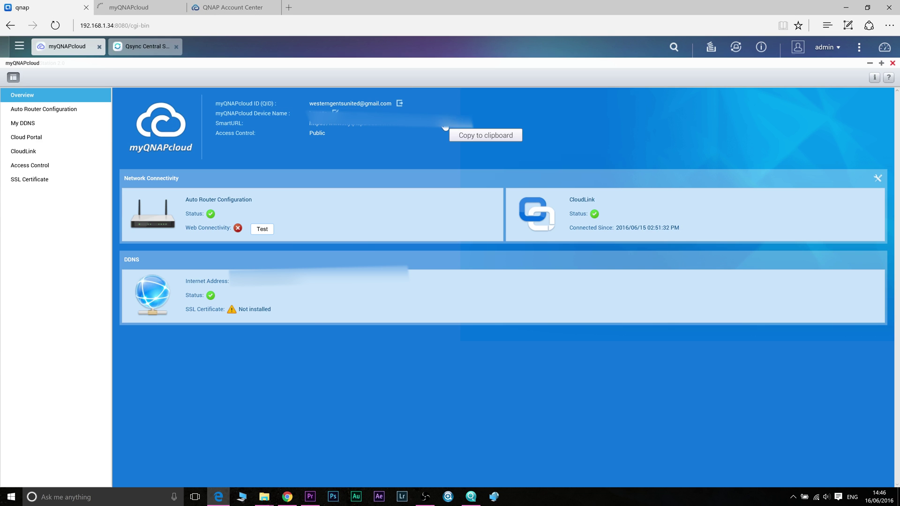
left_click(445, 126)
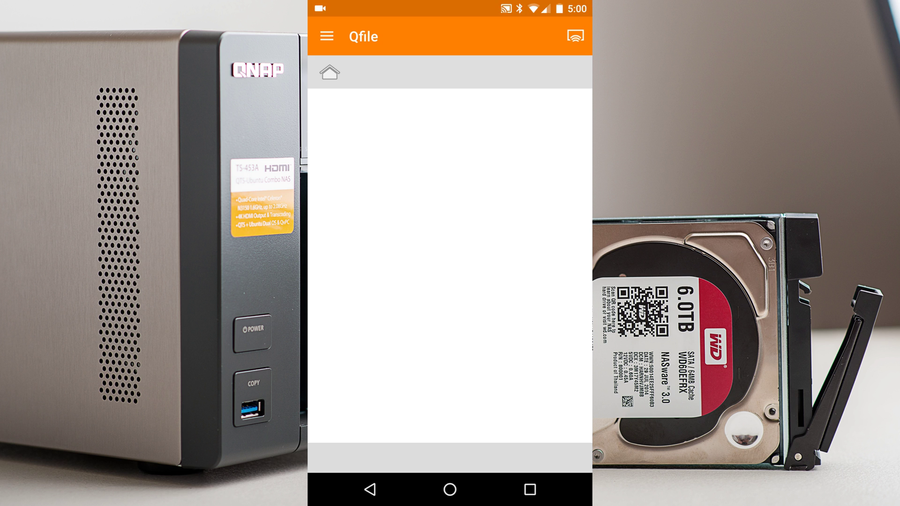
Download _DSC6729.gif from the TEST folder to the phone
left_click(369, 335)
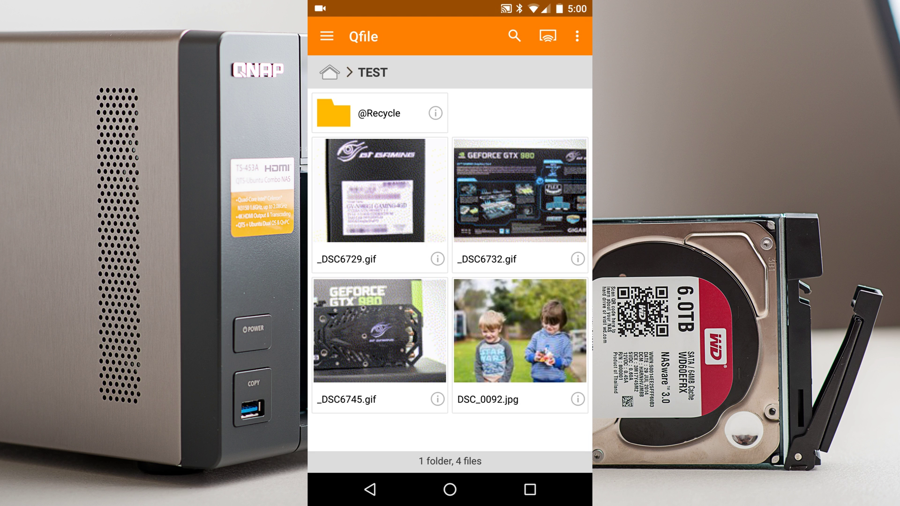
left_click(380, 205)
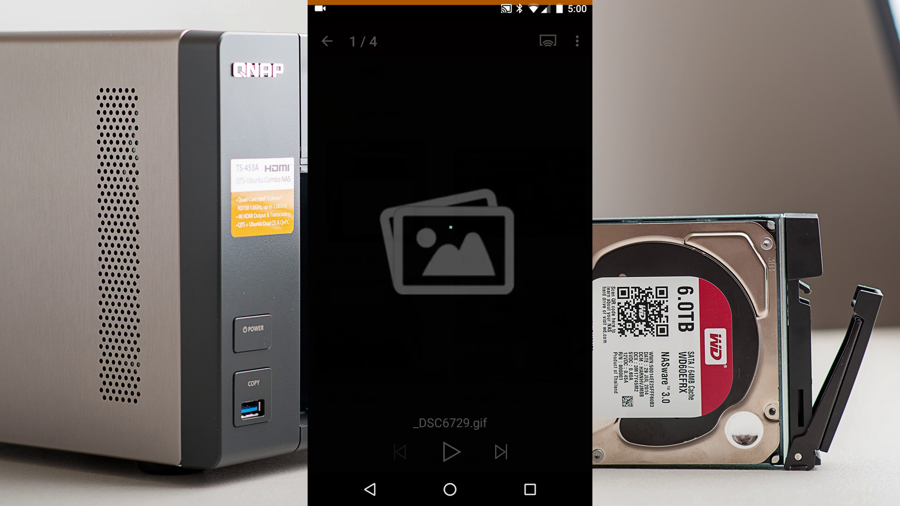
left_click(578, 37)
left_click(483, 34)
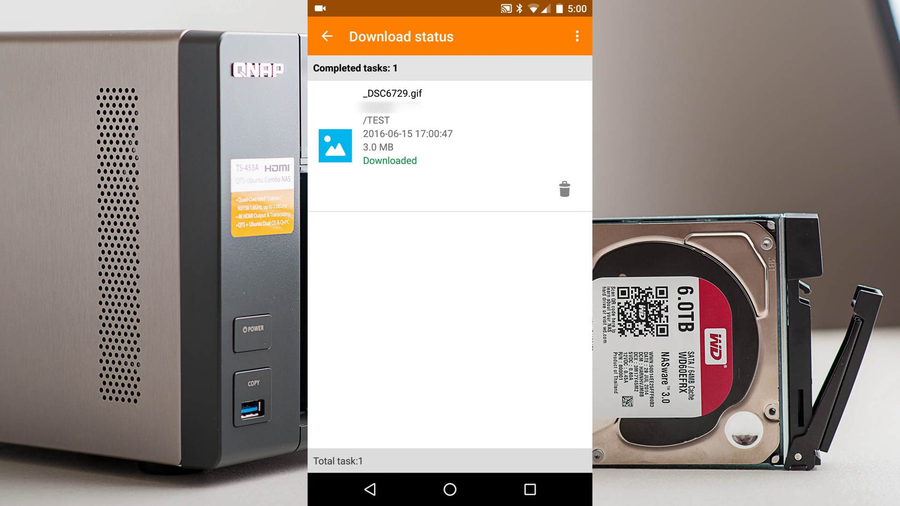
left_click(370, 490)
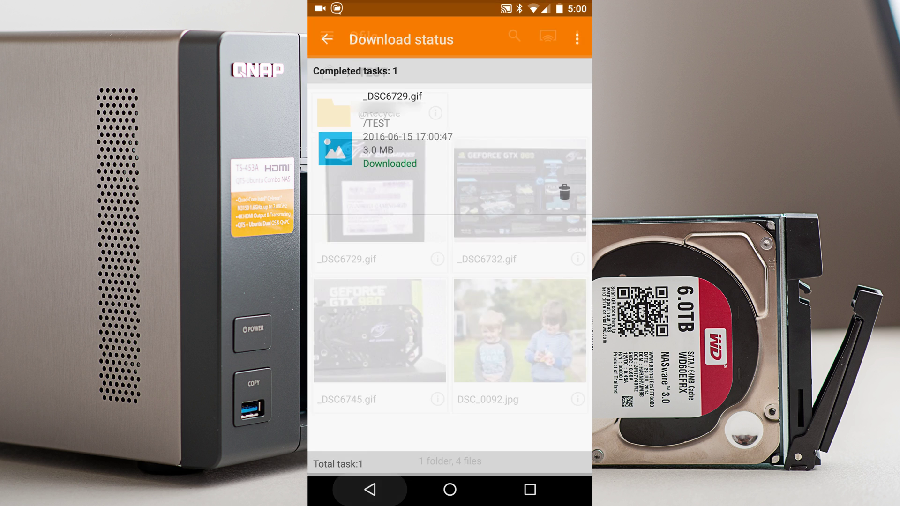
Upload the donut photo IMG_20160614_144151.jpg from the gallery into TEST, then return home
left_click(578, 37)
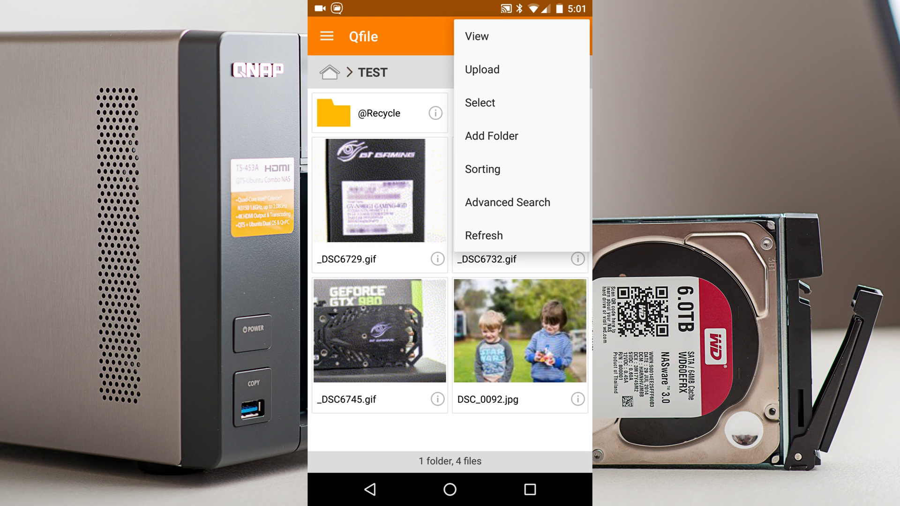
left_click(482, 69)
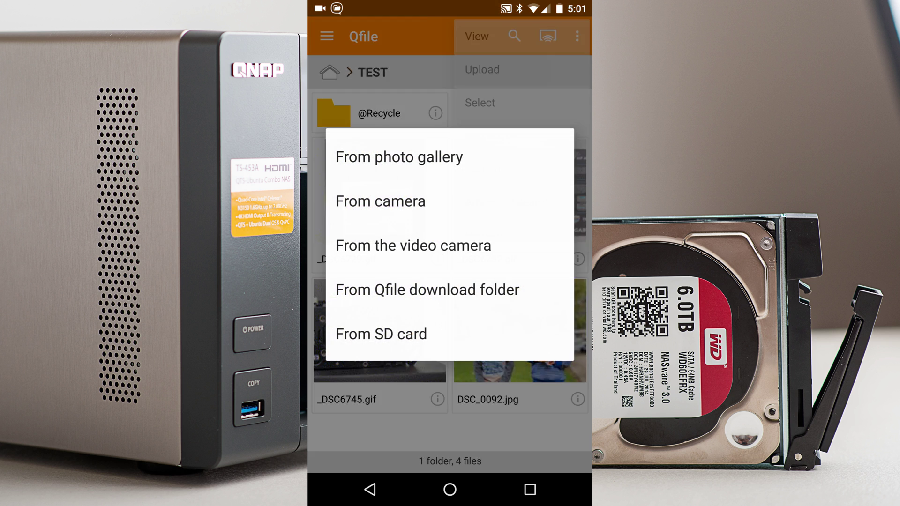
left_click(382, 155)
left_click(450, 234)
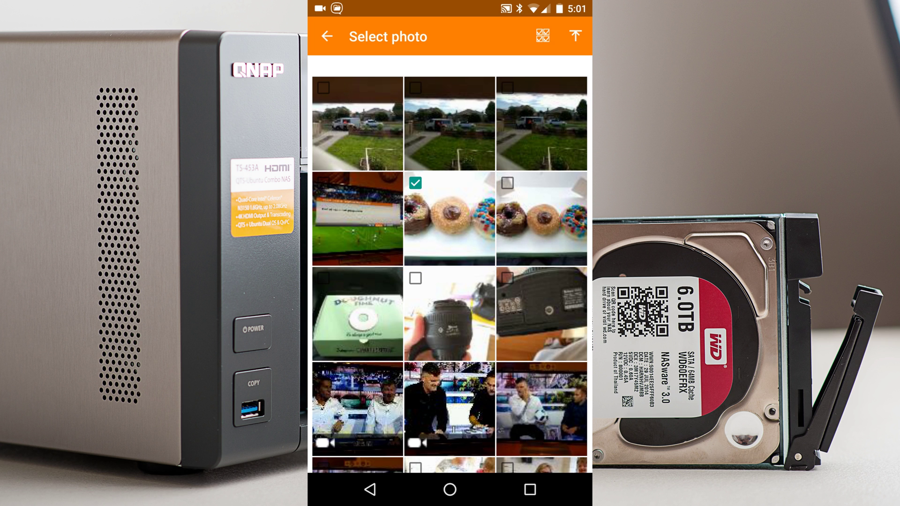
left_click(576, 37)
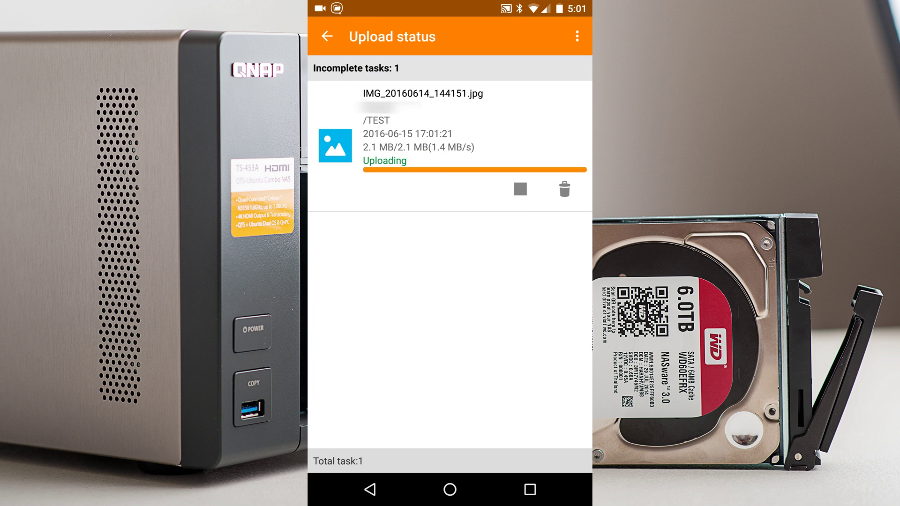
left_click(327, 36)
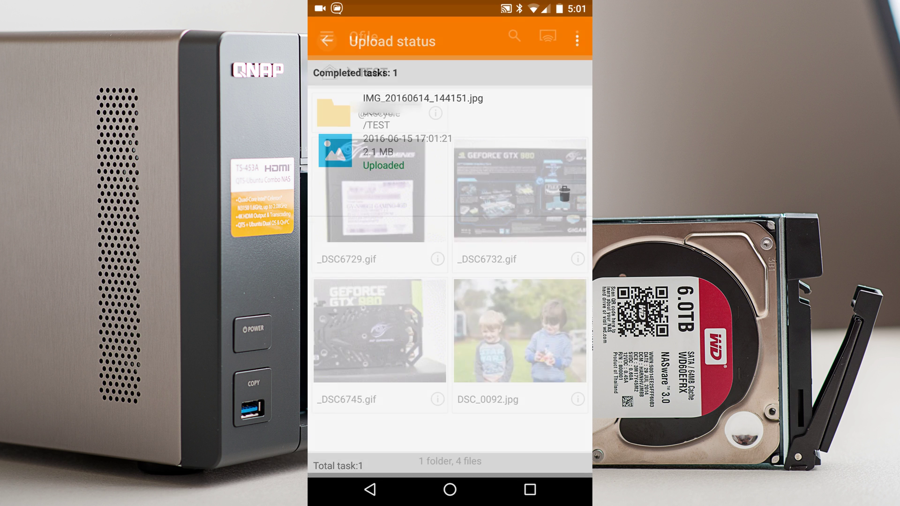
left_click(449, 490)
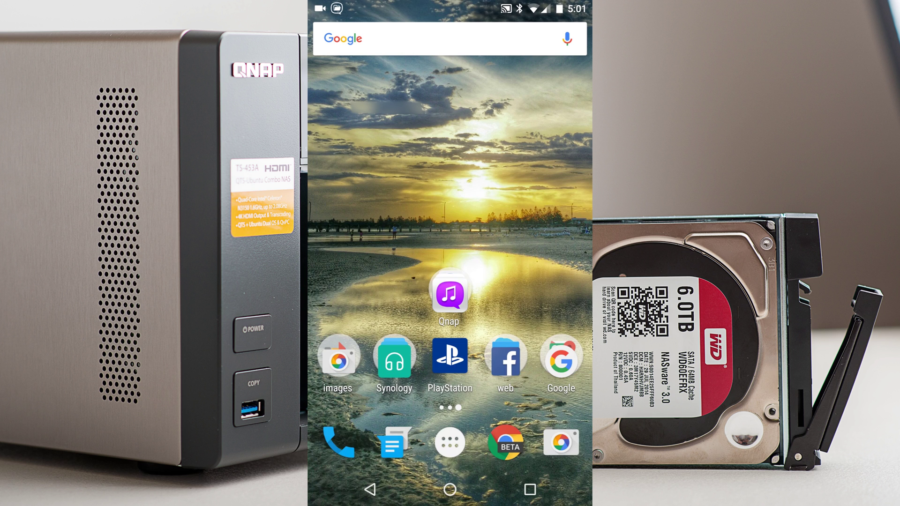
Open the Qnap apps folder listing Qmusic, Qfile, Qmanager and the other QNAP apps
left_click(449, 294)
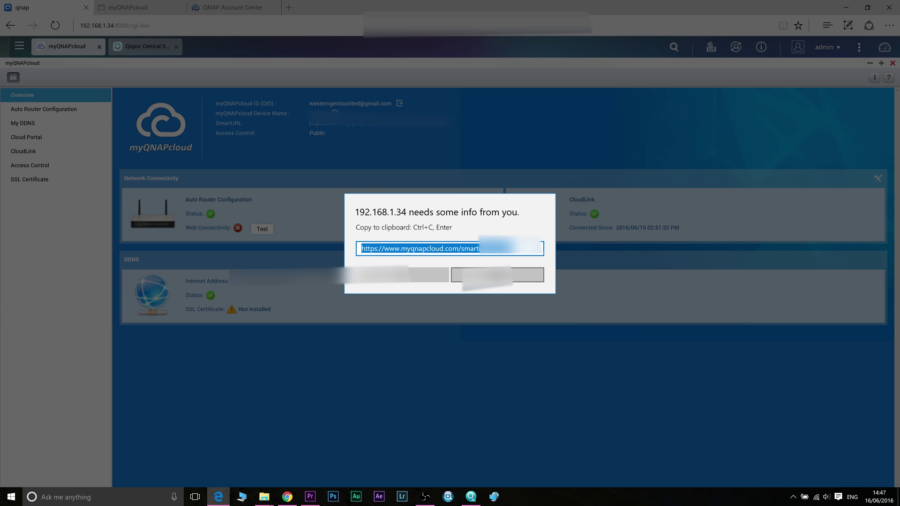
Open the NAS through its SmartURL and accept the CloudLink connection instructions
left_click(425, 275)
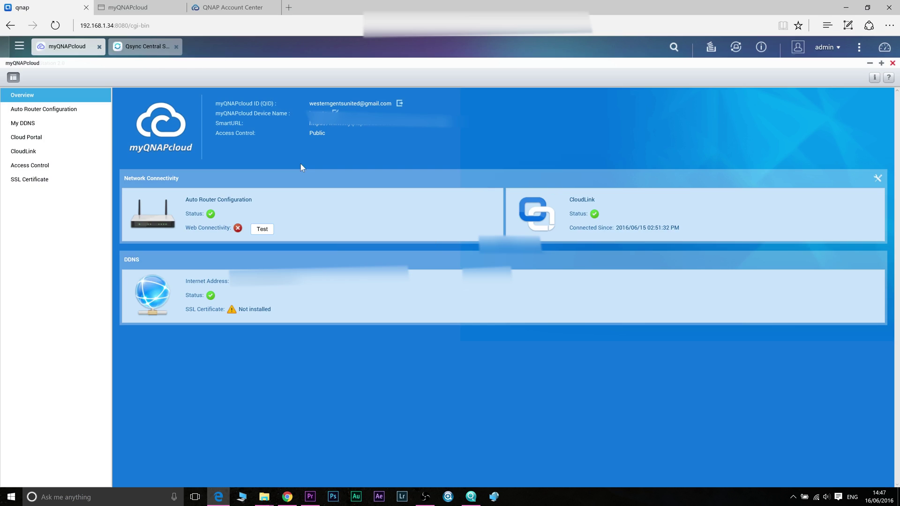
left_click(164, 7)
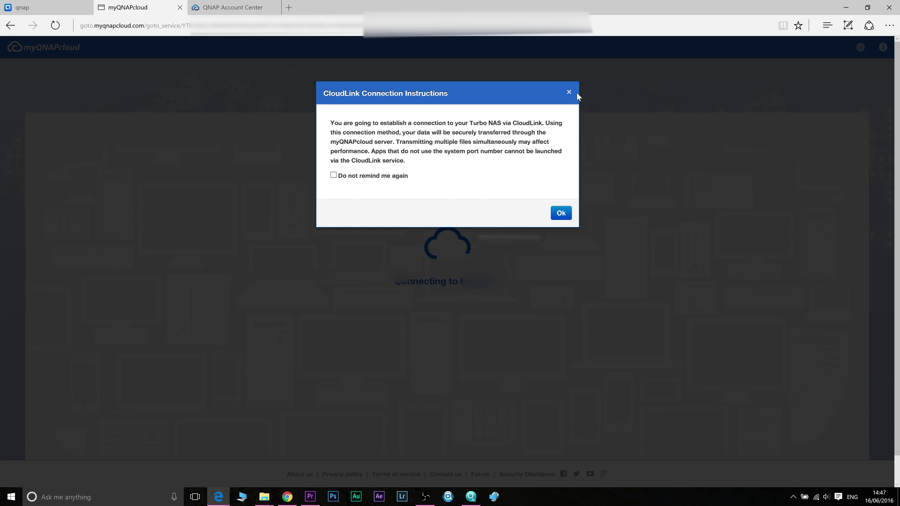
left_click(562, 214)
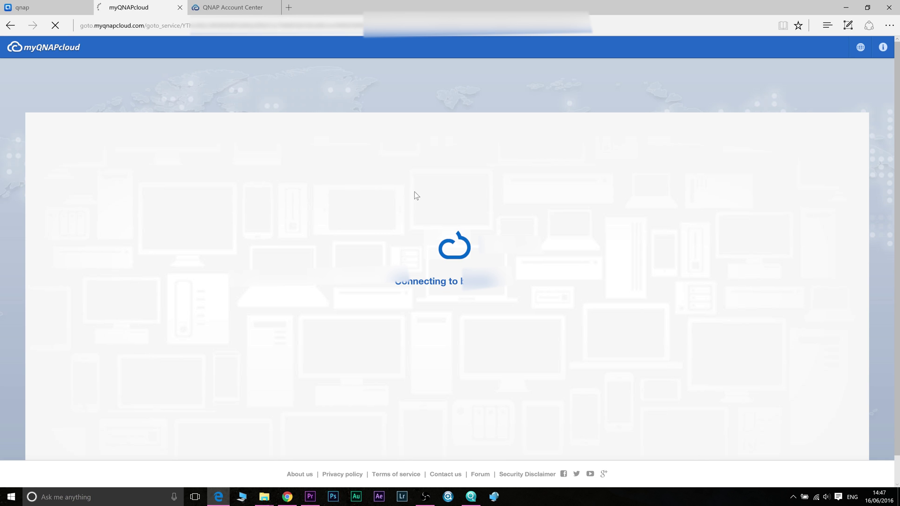